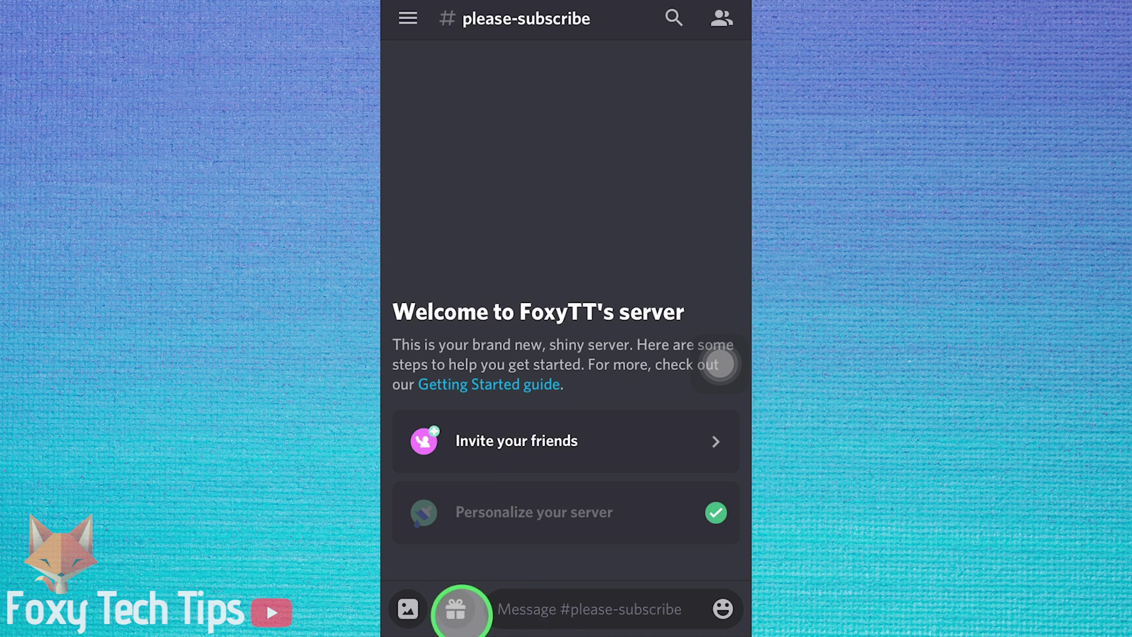
# Step: Bring up Discord's recent-photos picker in #please-subscribe, showing the beach photo
pyautogui.click(407, 609)
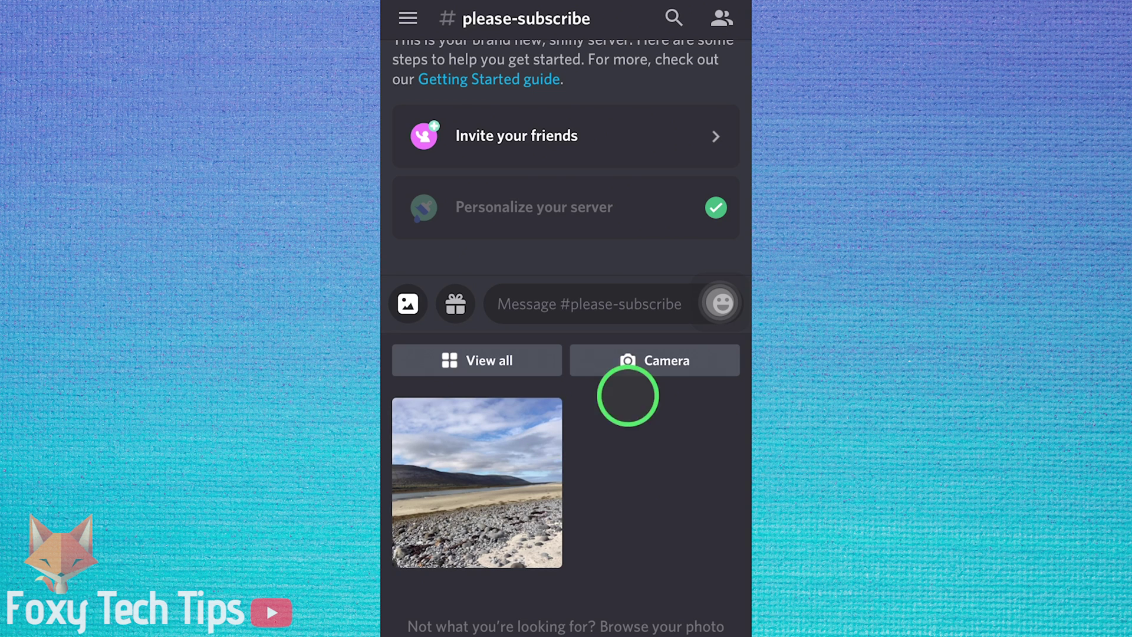
# Step: Switch from Discord over to the Files app
pyautogui.click(719, 303)
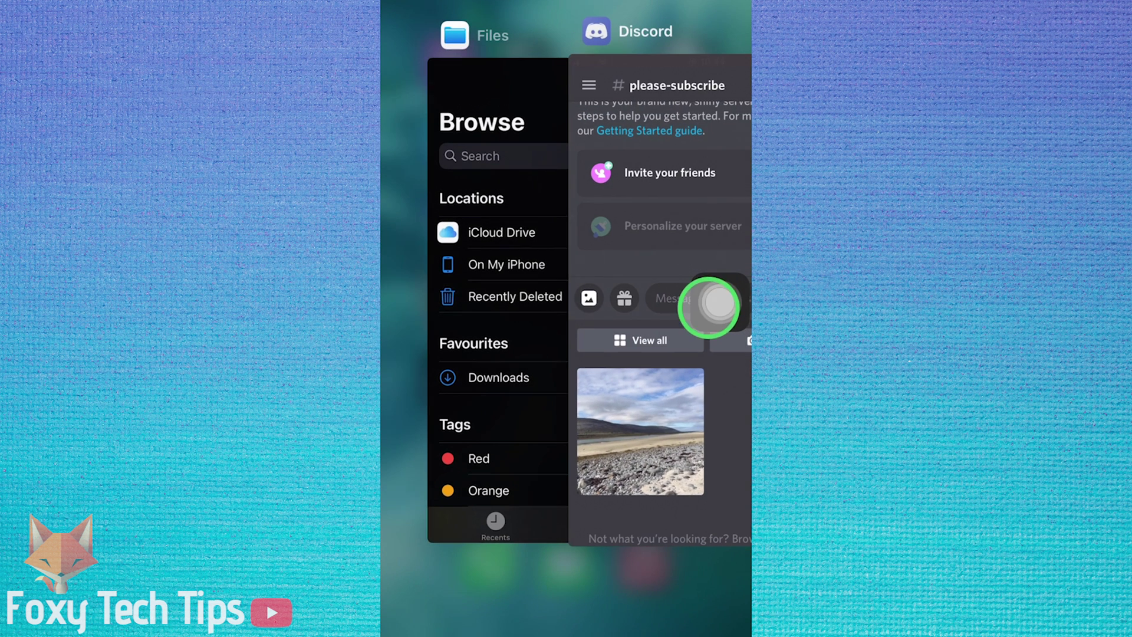
pyautogui.click(407, 308)
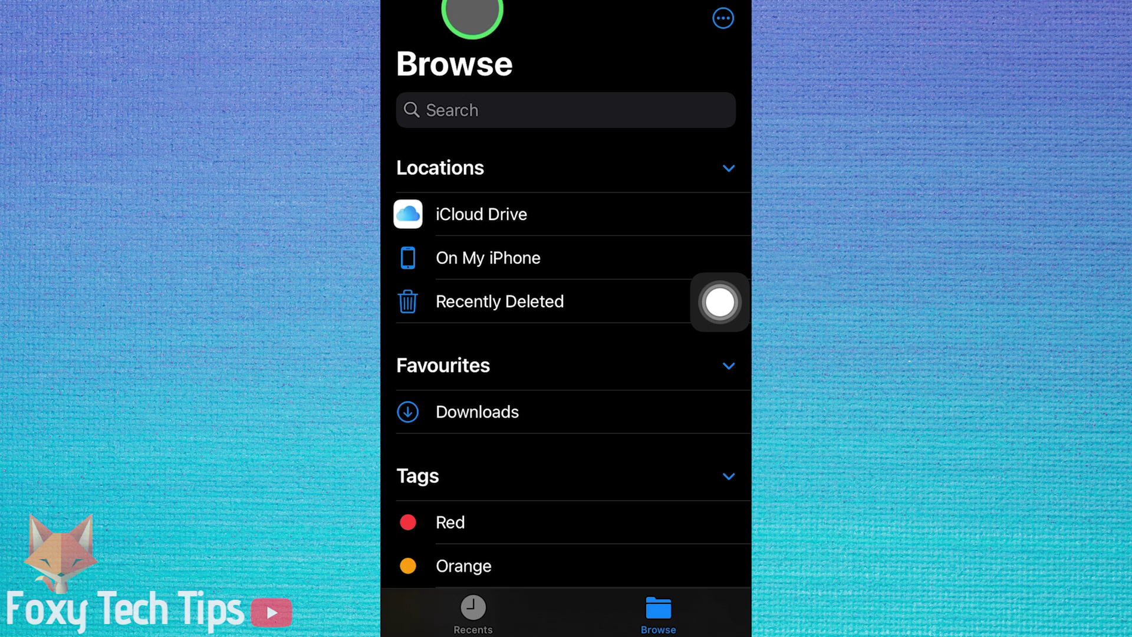
pyautogui.moveTo(557, 155); pyautogui.dragTo(576, 270)
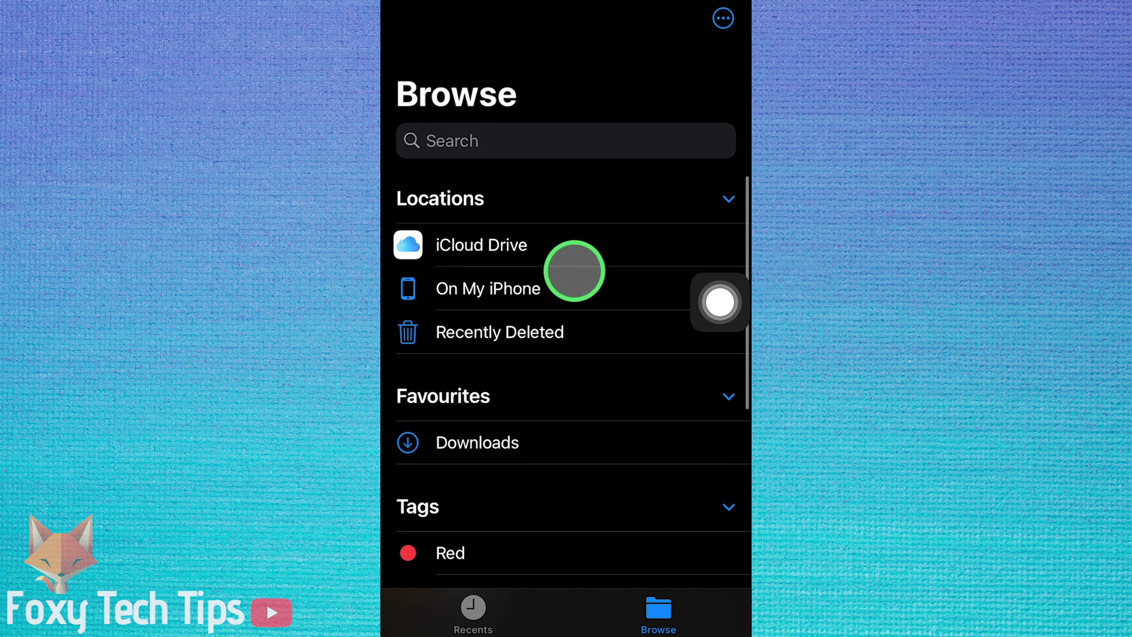
pyautogui.moveTo(551, 483); pyautogui.dragTo(535, 442)
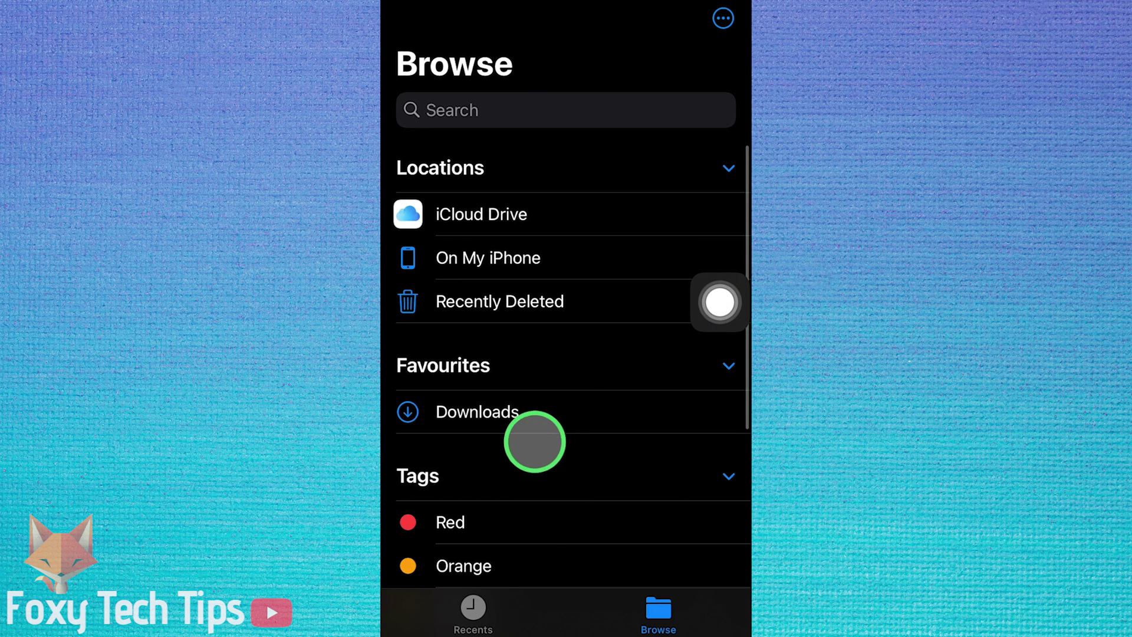
# Step: Preview the beach photo Ggggg in Downloads and bring up its action menu
pyautogui.click(480, 416)
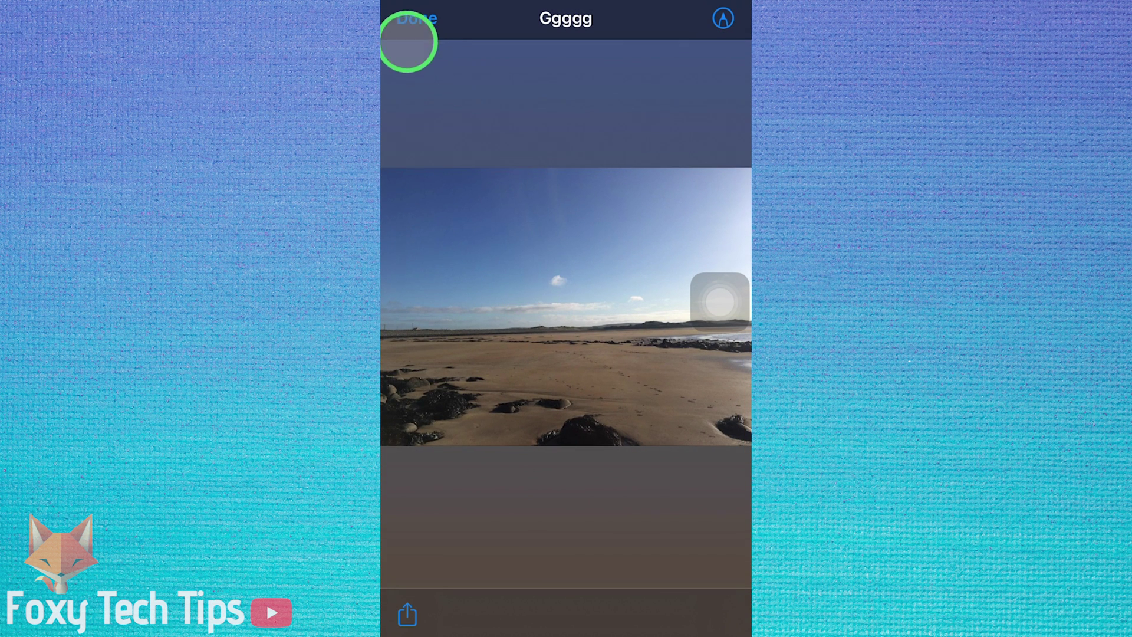
pyautogui.click(414, 29)
pyautogui.click(465, 165)
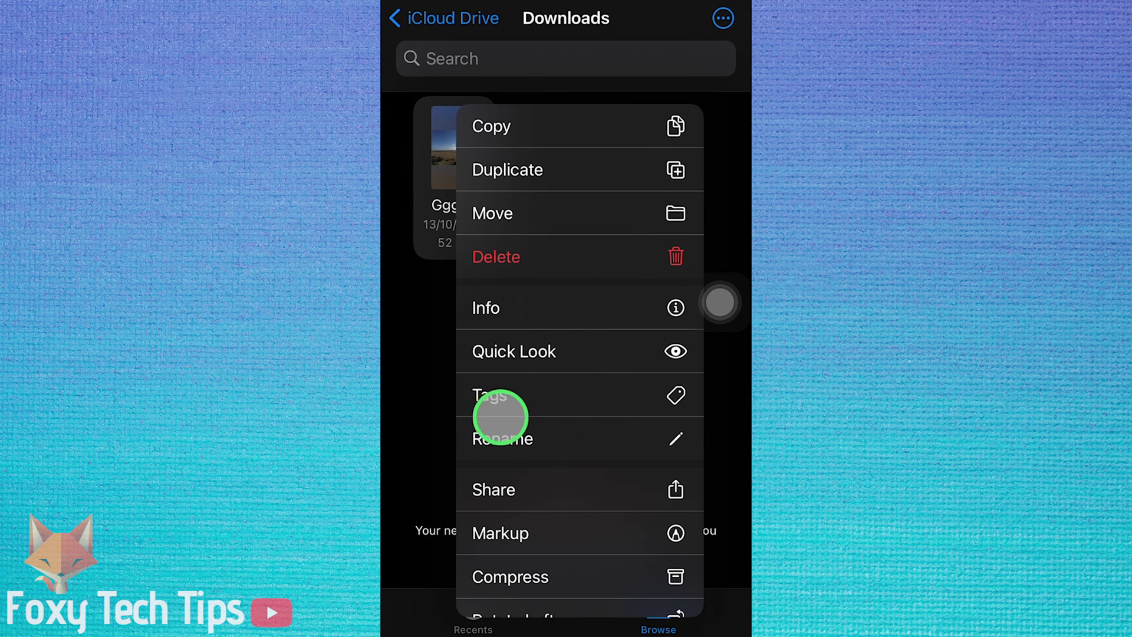
# Step: Rename the Ggggg beach photo in Downloads to 'SPOILER_sggfgg' and save the name
pyautogui.click(499, 436)
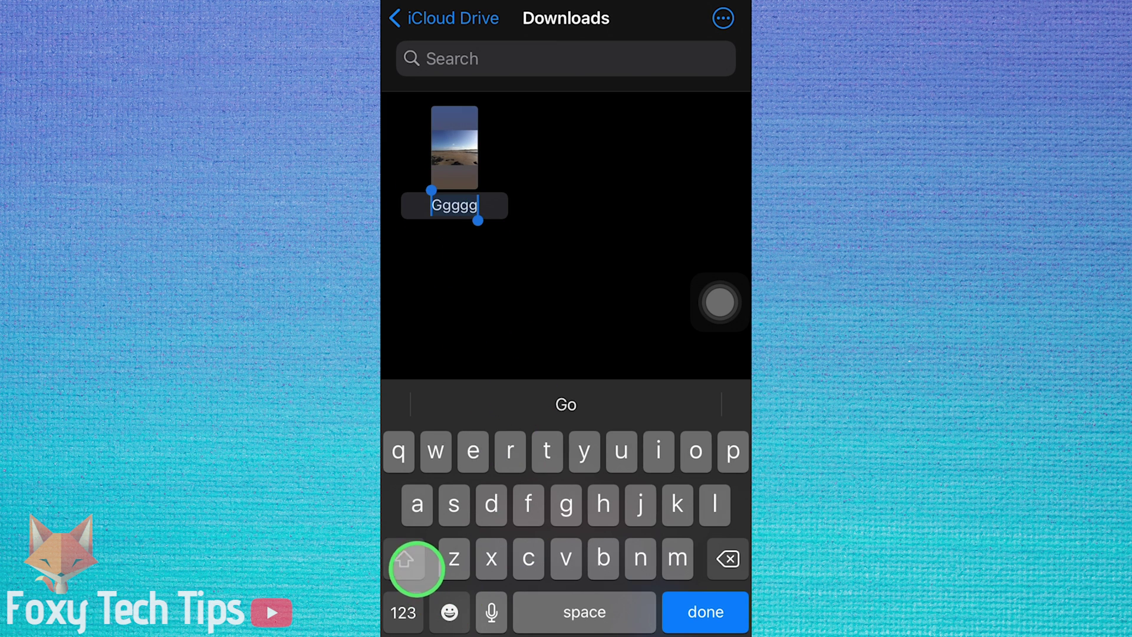
pyautogui.write('SP')
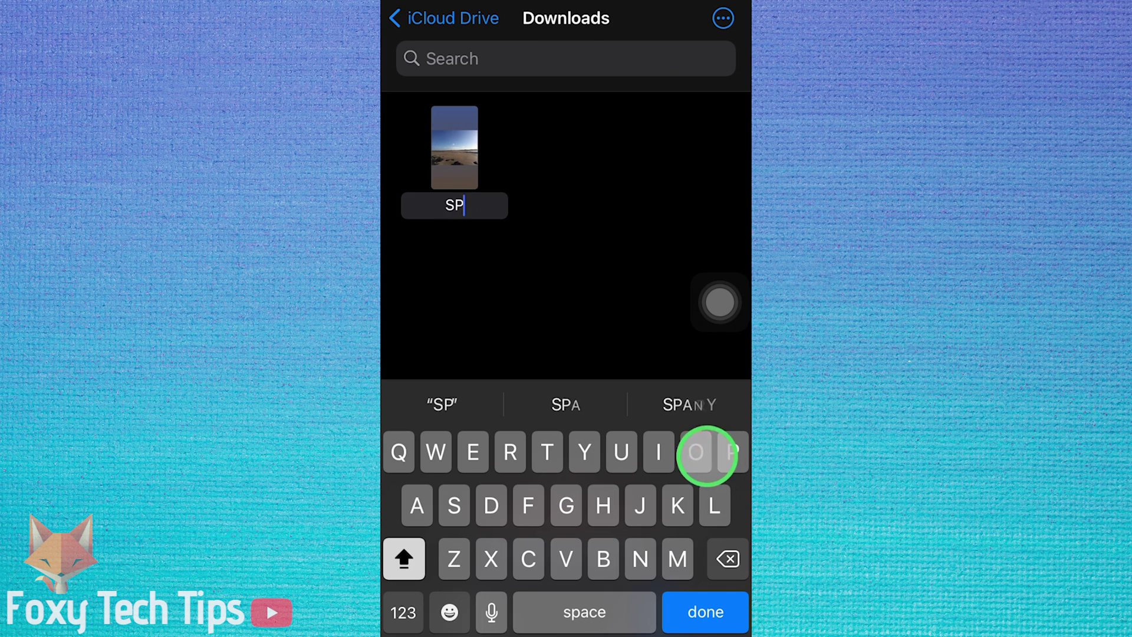
pyautogui.write('OI')
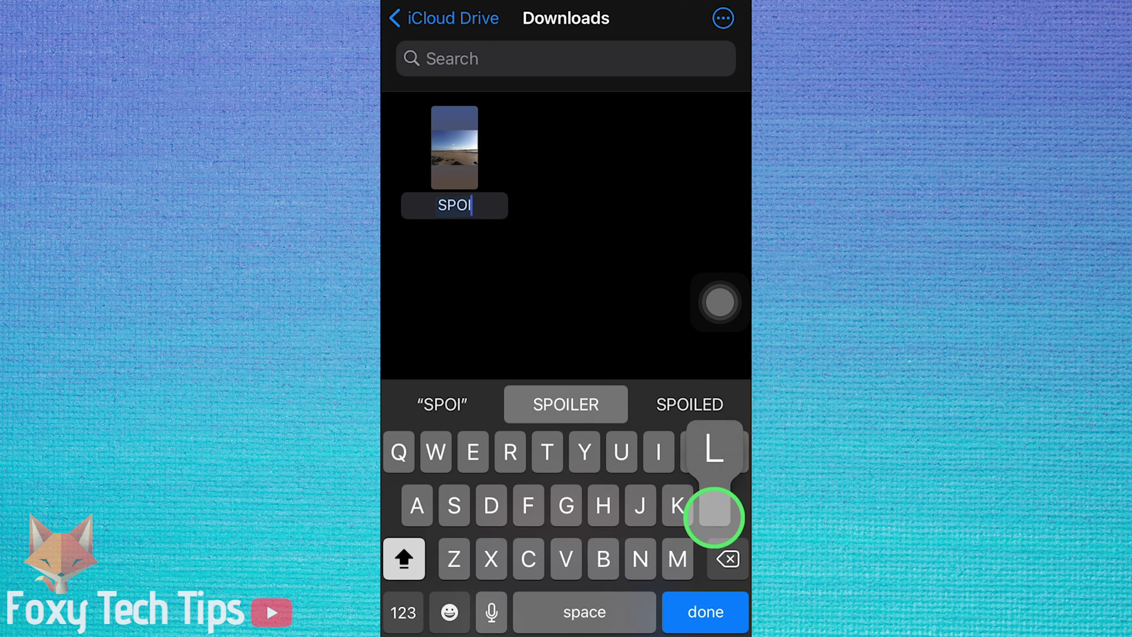
pyautogui.write('LER')
pyautogui.click(403, 612)
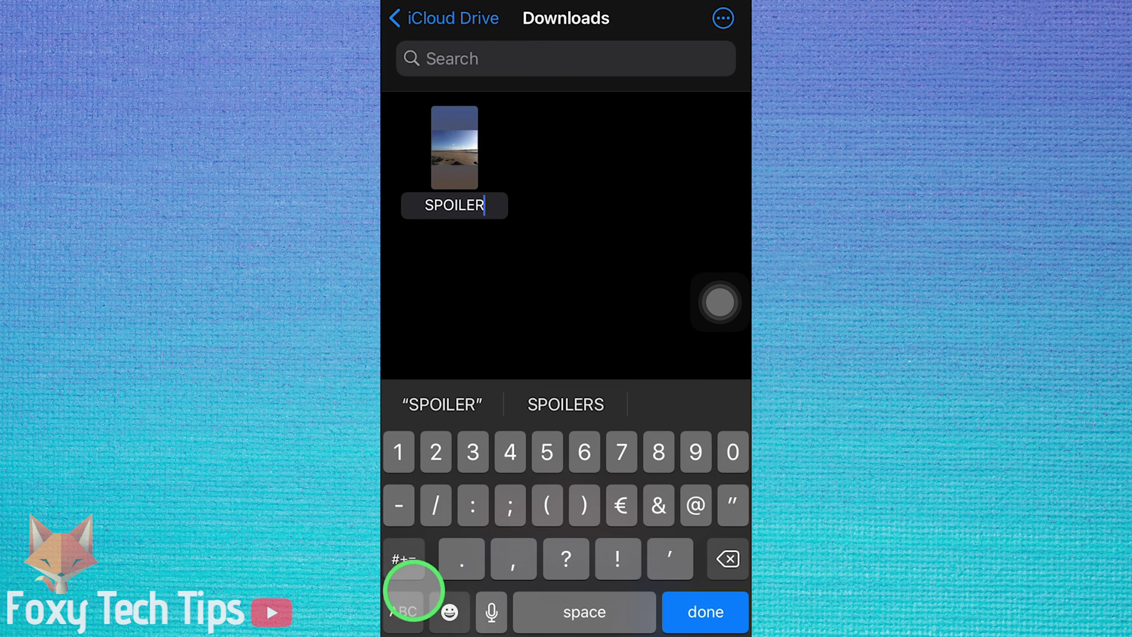
pyautogui.click(410, 565)
pyautogui.write('_')
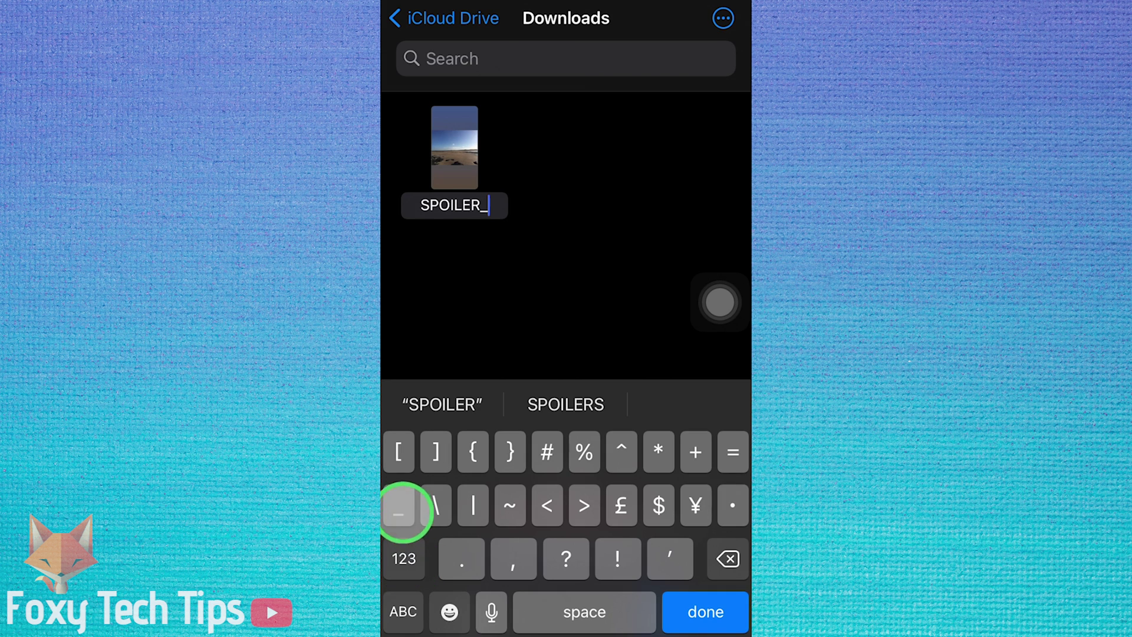
pyautogui.click(403, 612)
pyautogui.write('s')
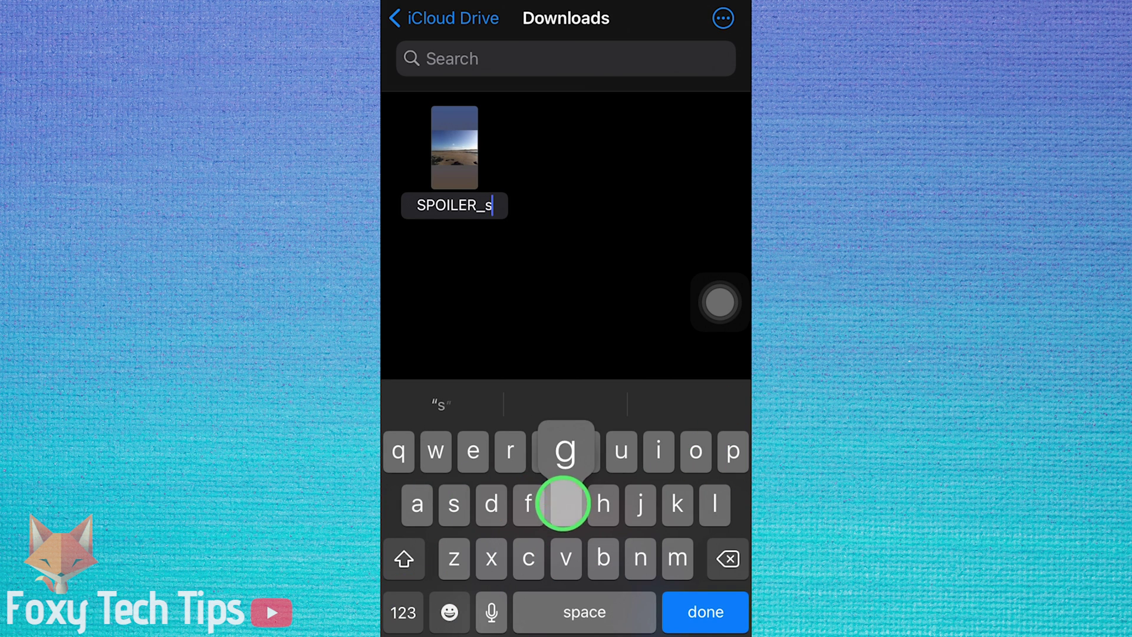
pyautogui.write('ggfgg')
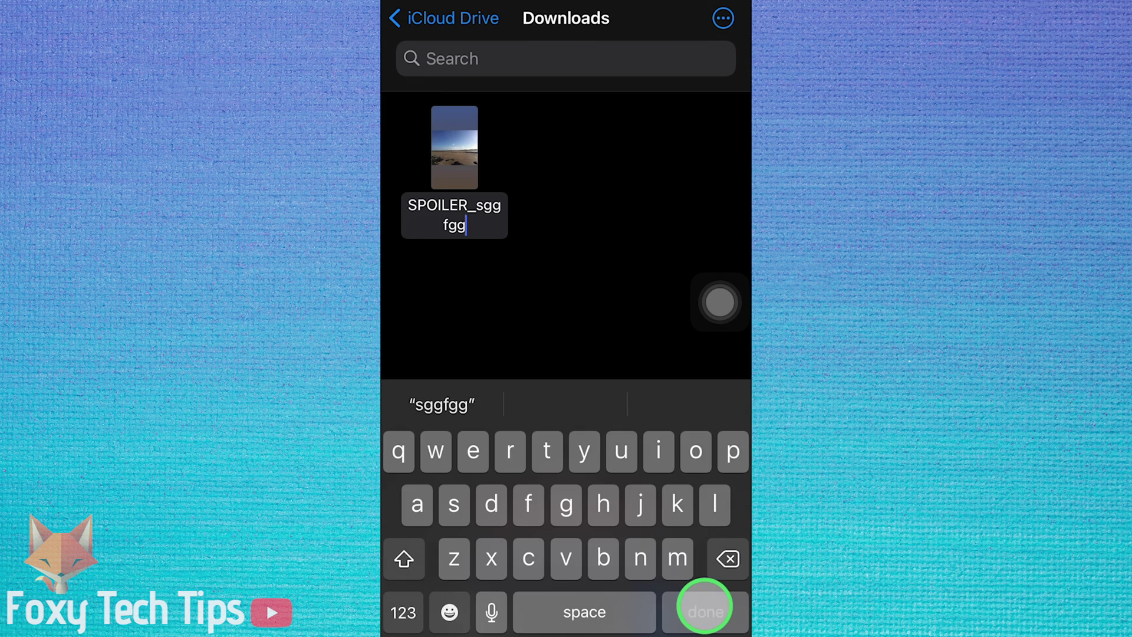
pyautogui.click(705, 610)
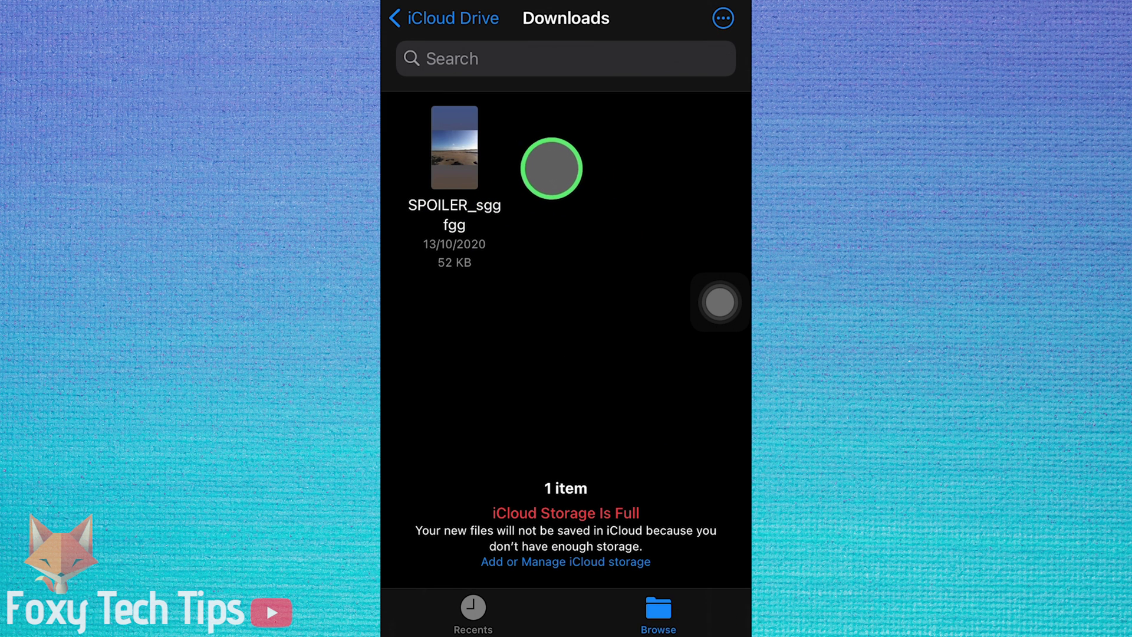
# Step: Share the SPOILER_sggfgg photo from Files to Discord
pyautogui.click(454, 156)
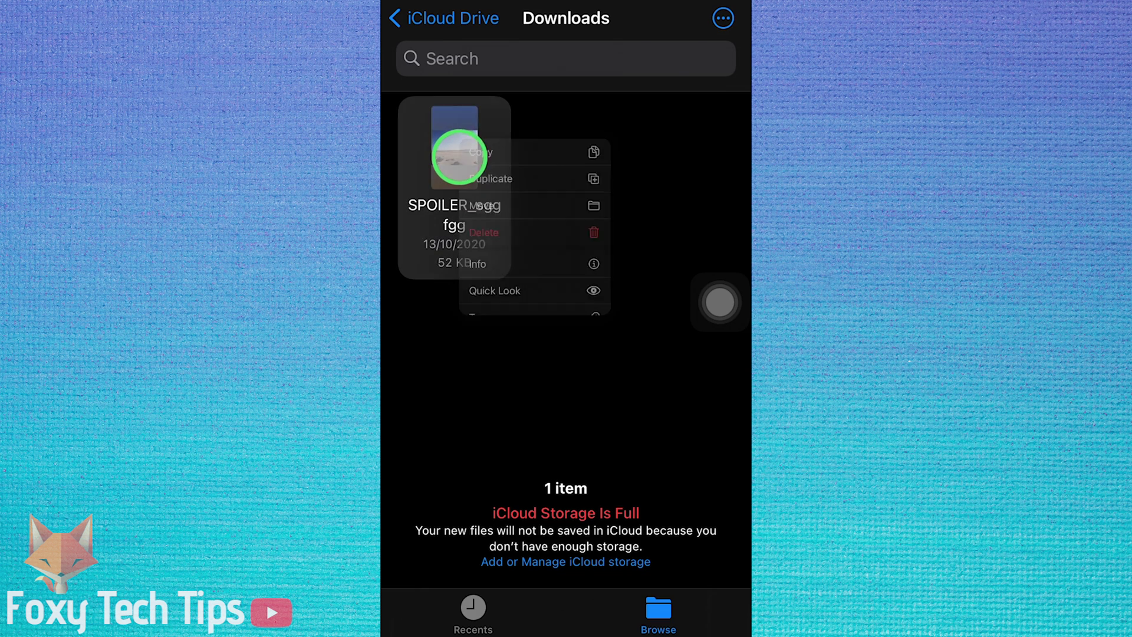
pyautogui.click(488, 394)
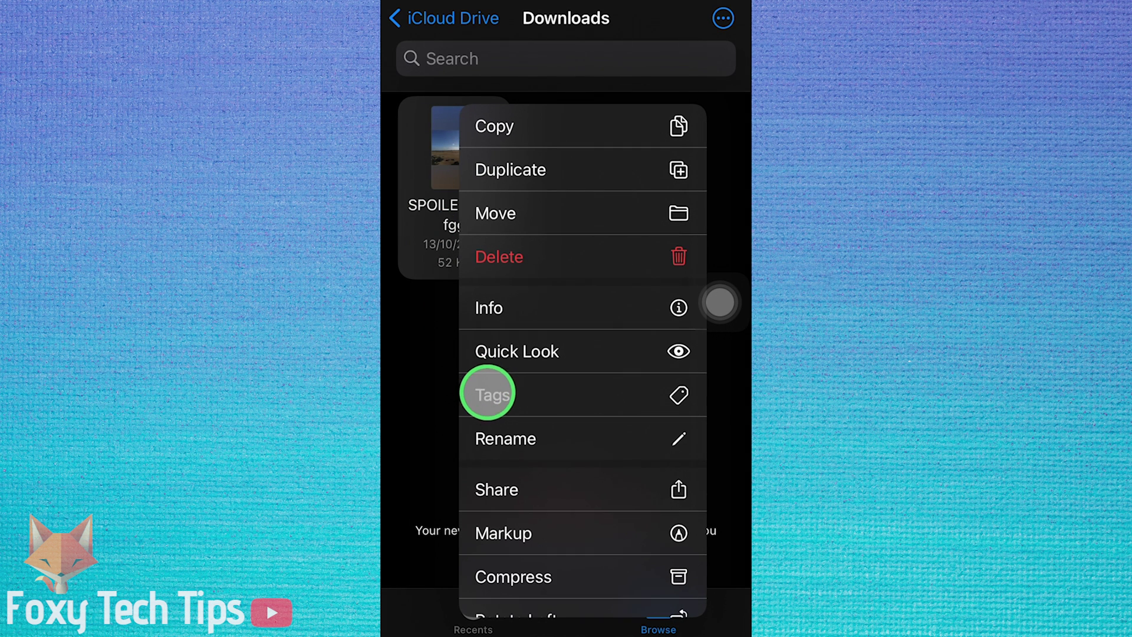
pyautogui.moveTo(492, 397); pyautogui.dragTo(574, 493)
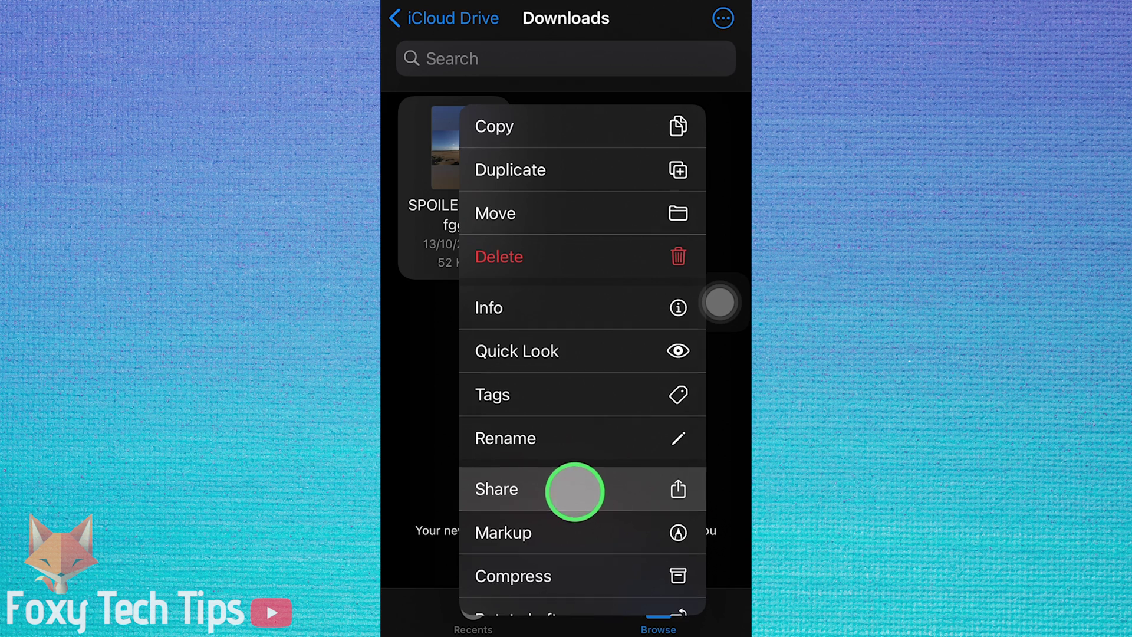
pyautogui.click(575, 490)
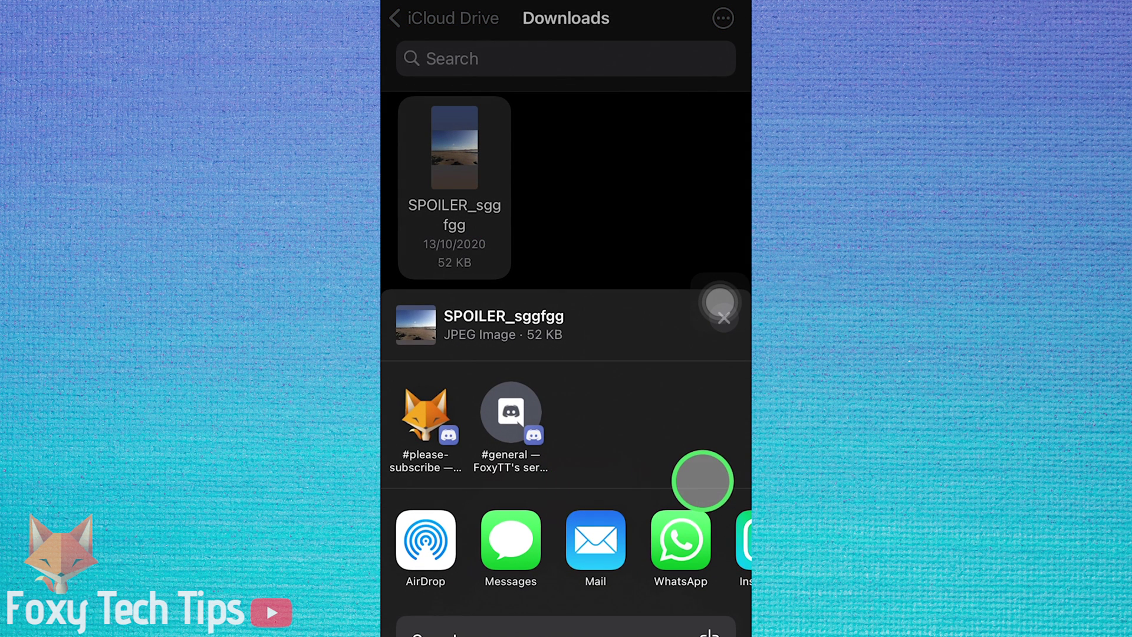
pyautogui.moveTo(682, 537); pyautogui.dragTo(619, 541)
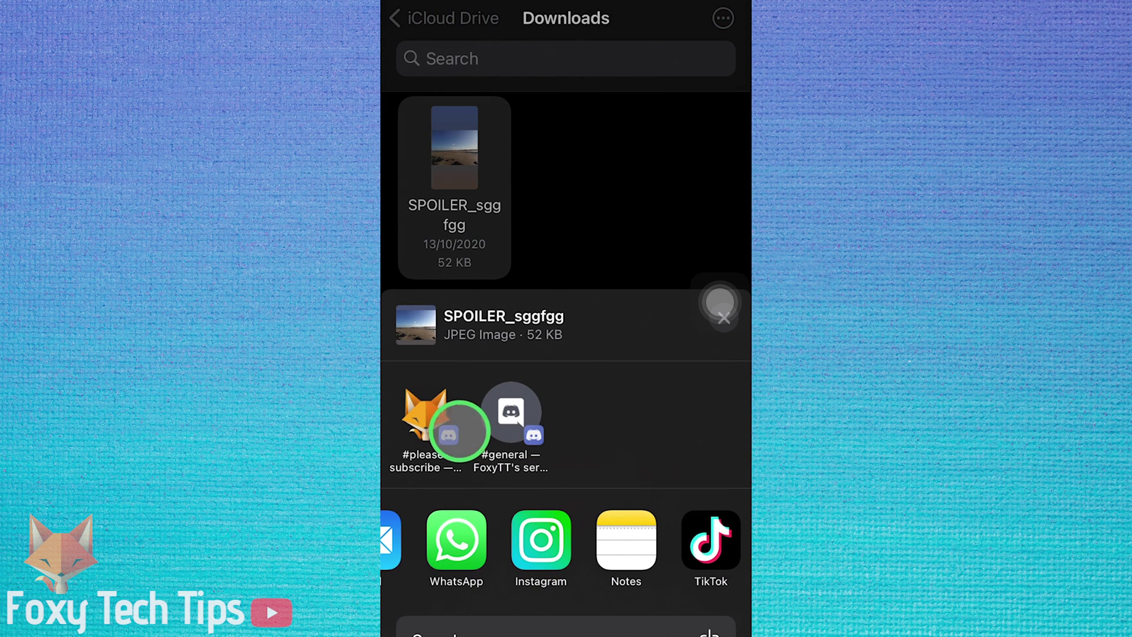
pyautogui.click(698, 554)
pyautogui.moveTo(699, 555); pyautogui.dragTo(460, 572)
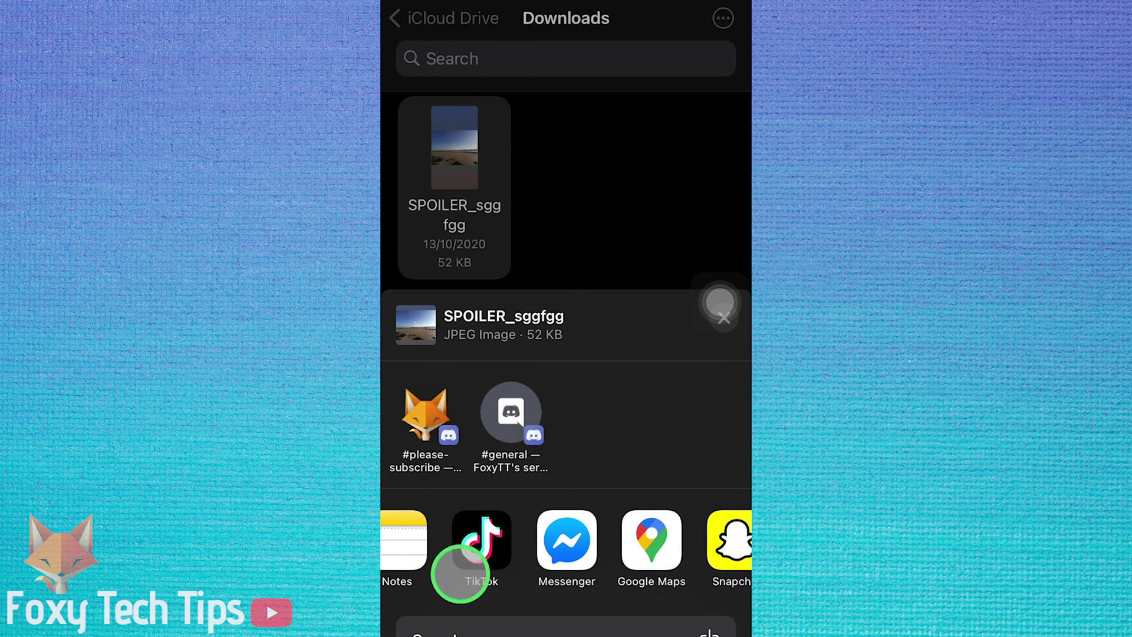
pyautogui.moveTo(682, 543); pyautogui.dragTo(449, 561)
pyautogui.click(592, 543)
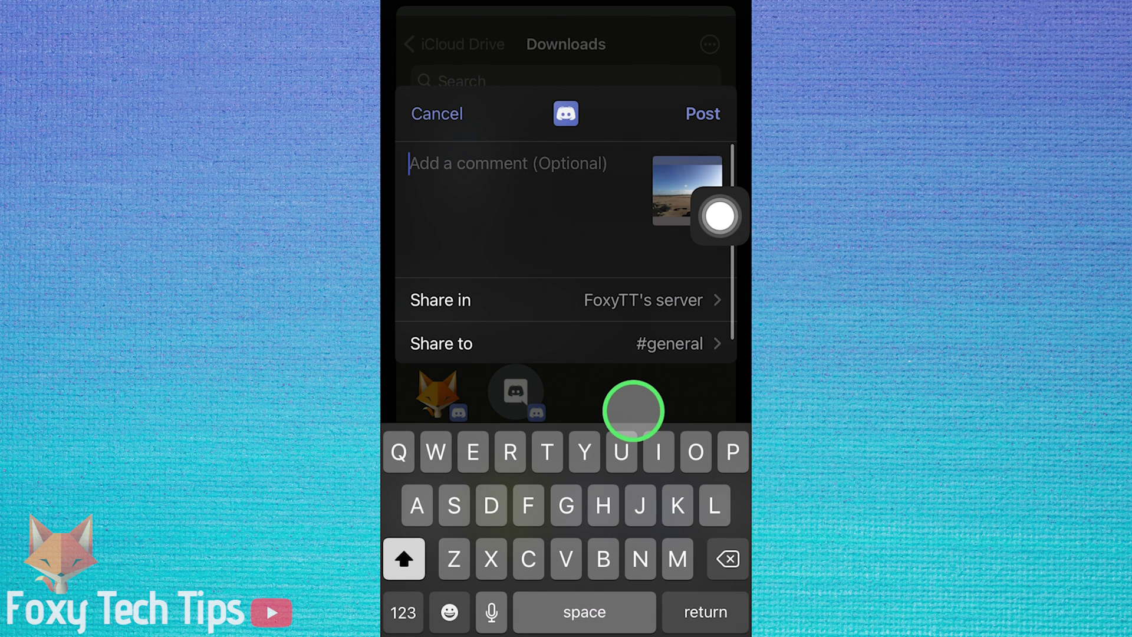
# Step: Change the share destination to #please-subscribe and post the SPOILER_sggfgg photo
pyautogui.click(627, 349)
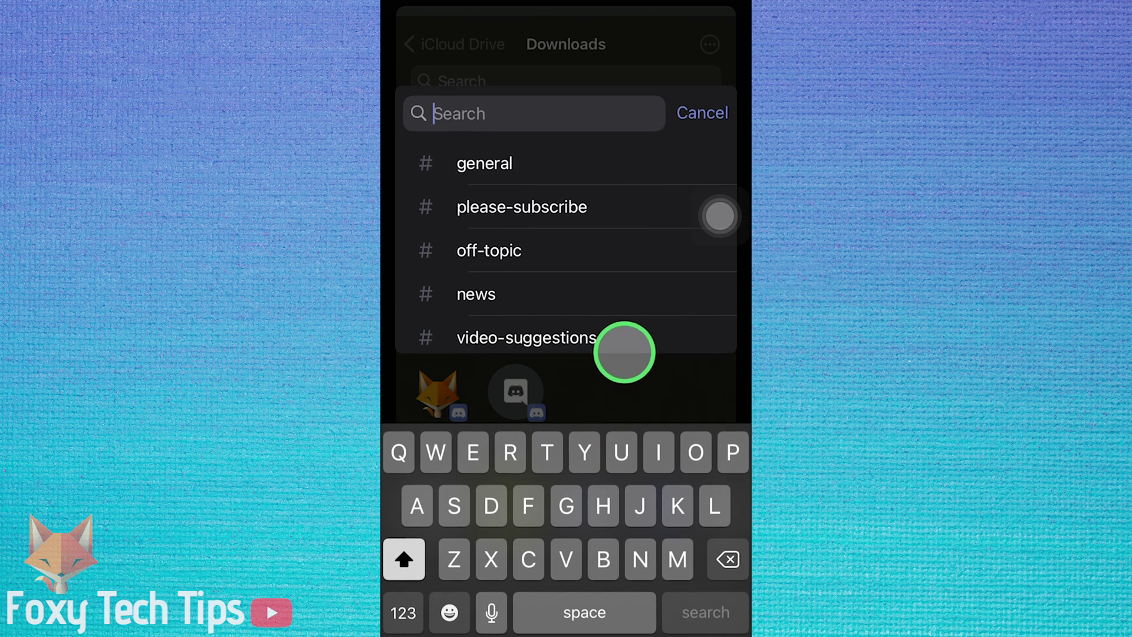
pyautogui.click(508, 204)
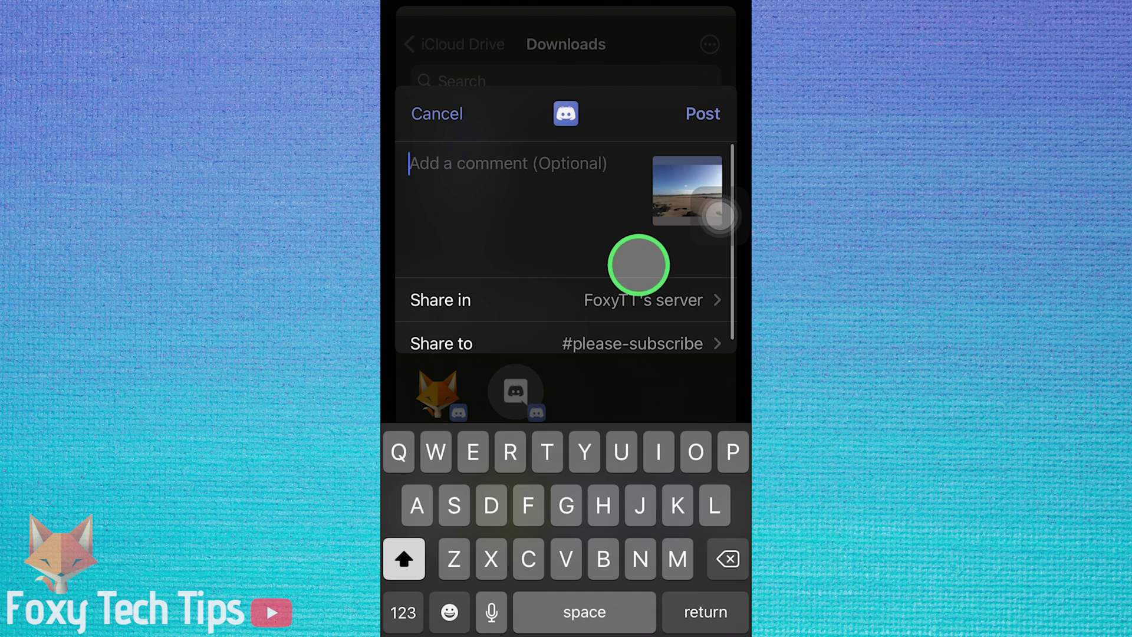
pyautogui.click(695, 113)
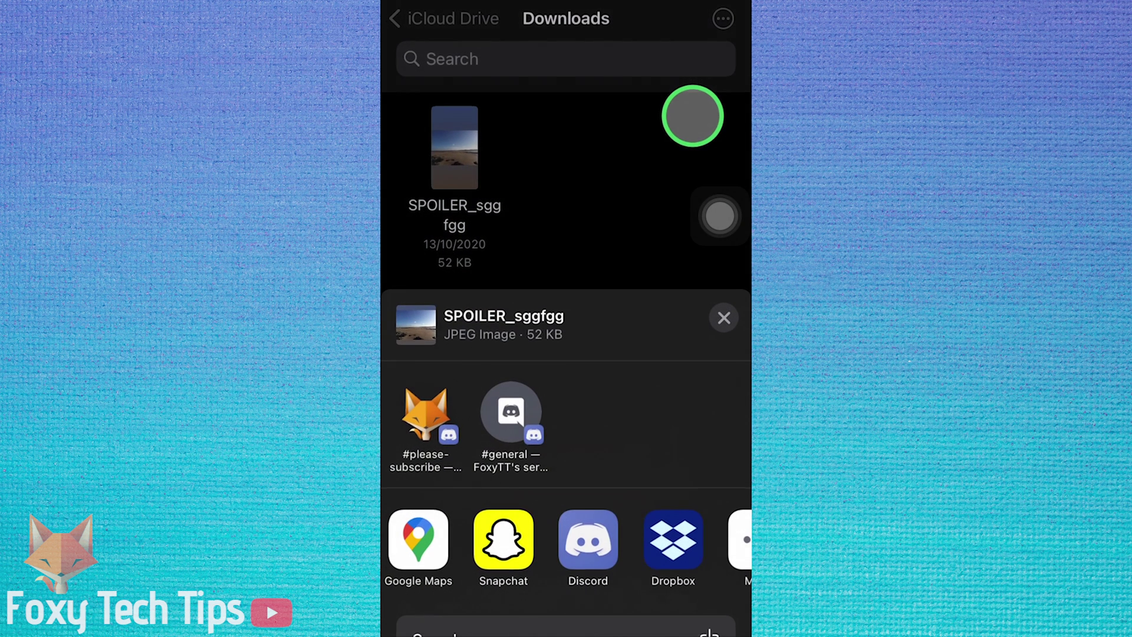
# Step: Return to Discord's #please-subscribe and tap the spoiler-blurred beach photo
pyautogui.click(718, 215)
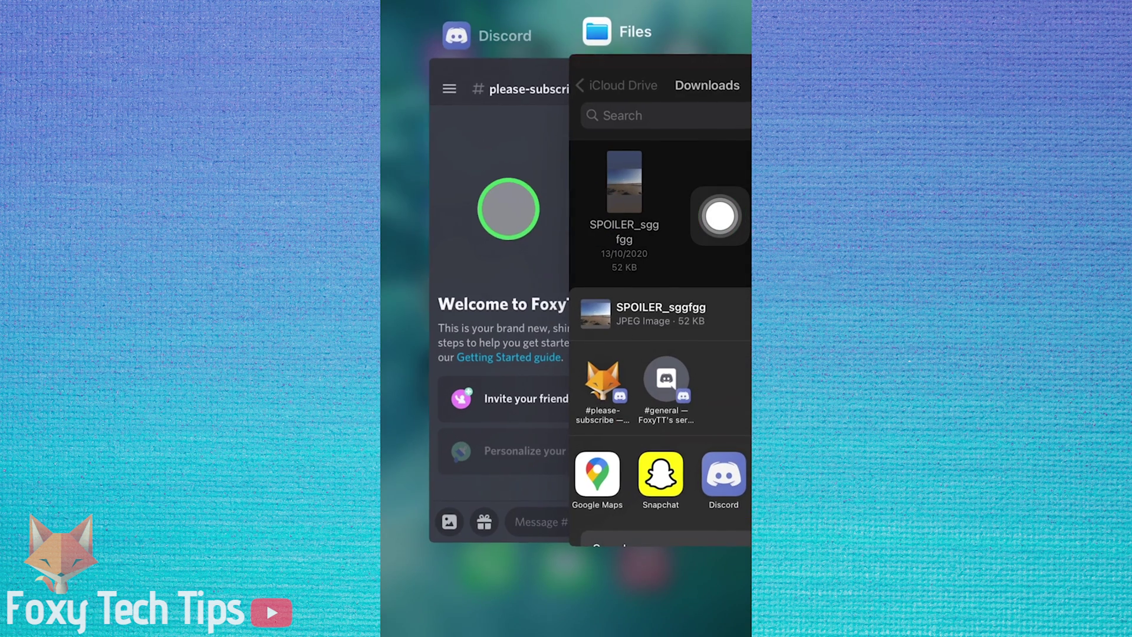
pyautogui.click(508, 207)
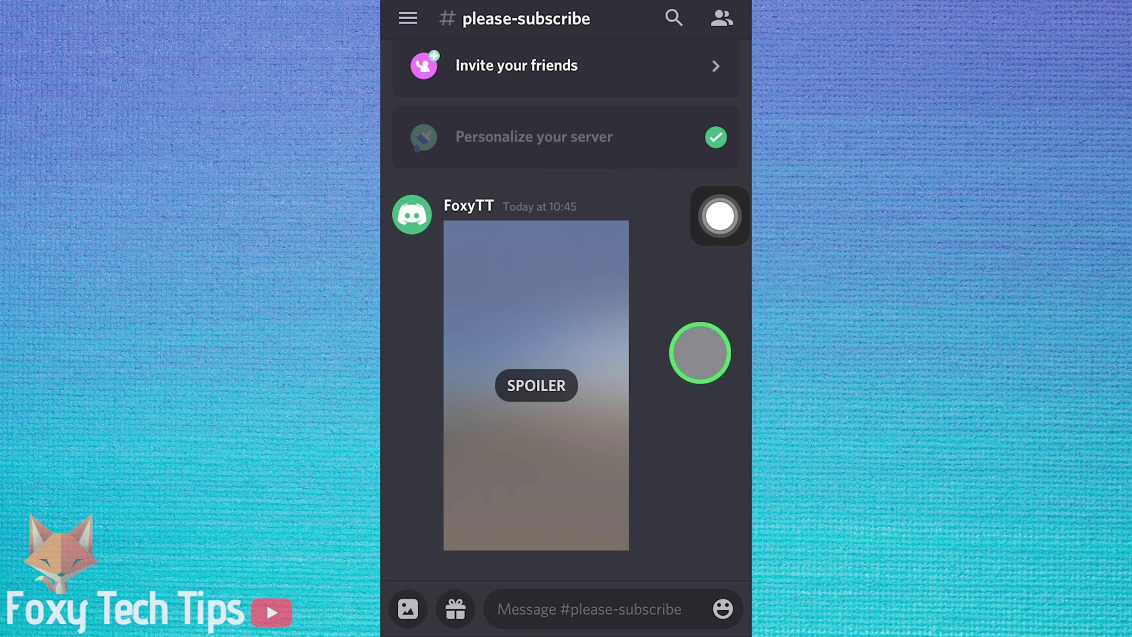
pyautogui.moveTo(691, 324)
pyautogui.mouseDown()
pyautogui.moveTo(698, 384)
pyautogui.moveTo(680, 281)
pyautogui.mouseUp()
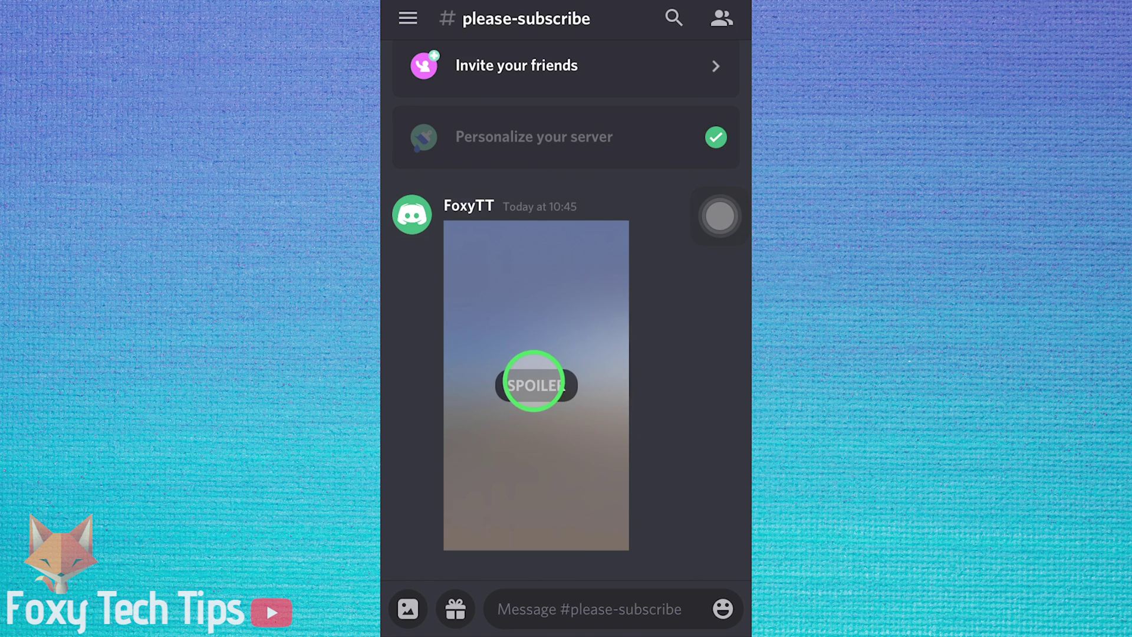
pyautogui.click(536, 385)
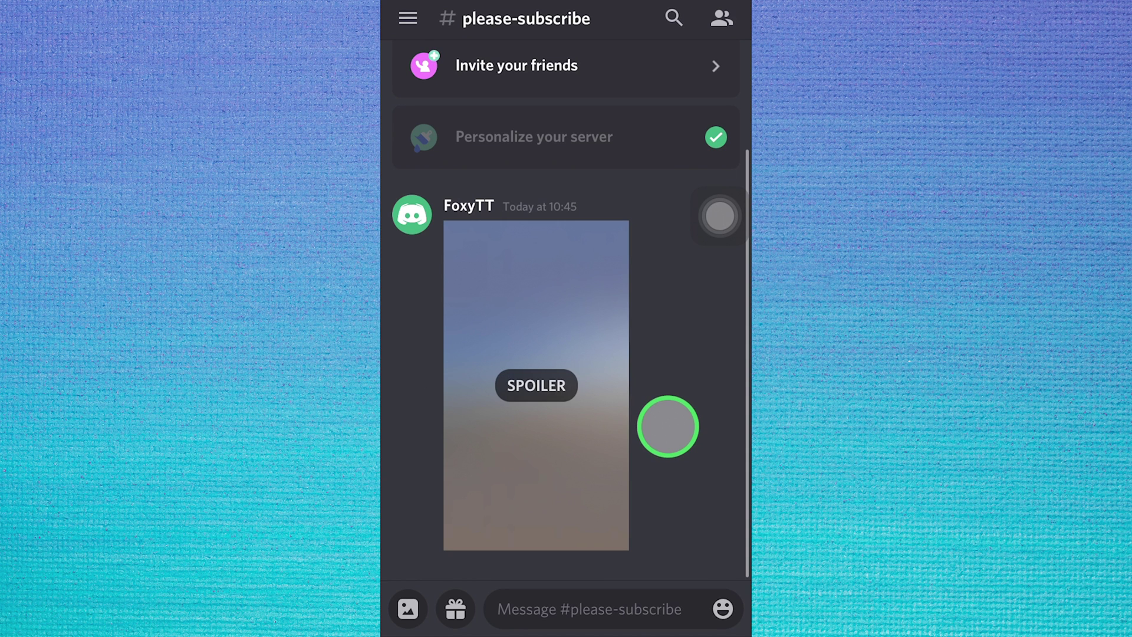